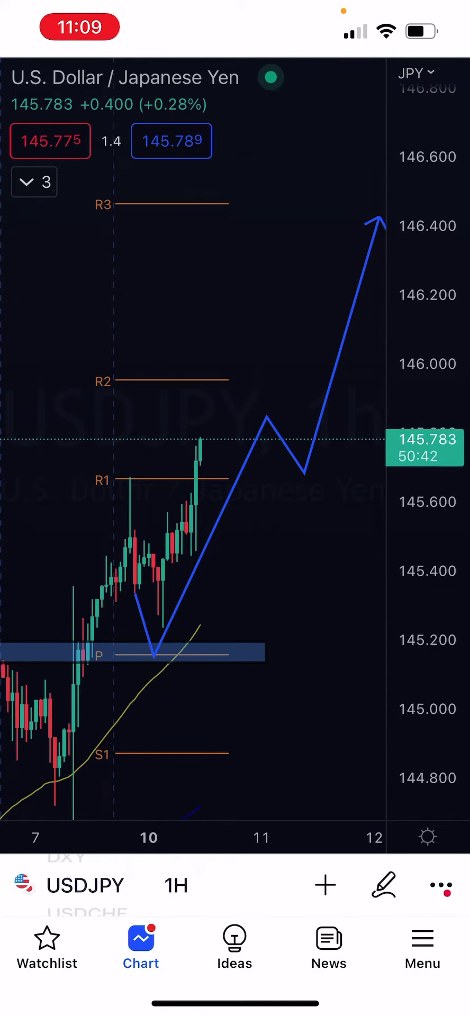
# Inspect the USDJPY reverse head and shoulders pattern and projection, then switch the chart to DXY.
pyautogui.moveTo(427, 397); pyautogui.dragTo(428, 476)
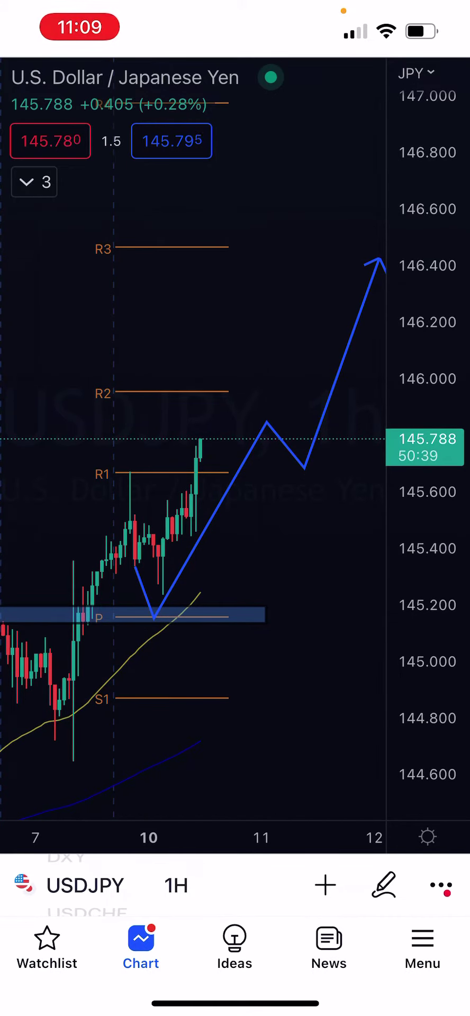
pyautogui.moveTo(238, 556)
pyautogui.mouseDown()
pyautogui.moveTo(297, 440)
pyautogui.moveTo(297, 480)
pyautogui.moveTo(309, 525)
pyautogui.mouseUp()
pyautogui.scroll(-3, 223, 476)
pyautogui.scroll(-3, 222, 476)
pyautogui.moveTo(199, 516); pyautogui.dragTo(262, 508)
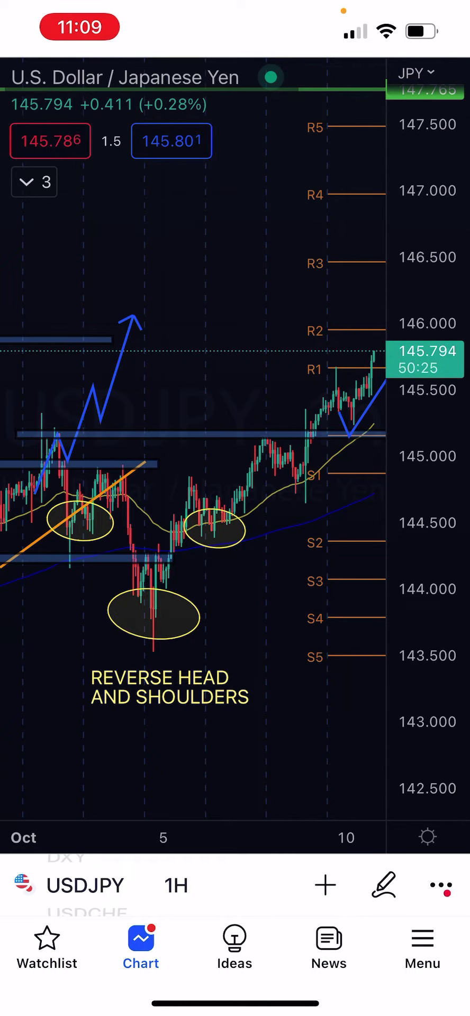
pyautogui.moveTo(318, 476); pyautogui.dragTo(238, 476)
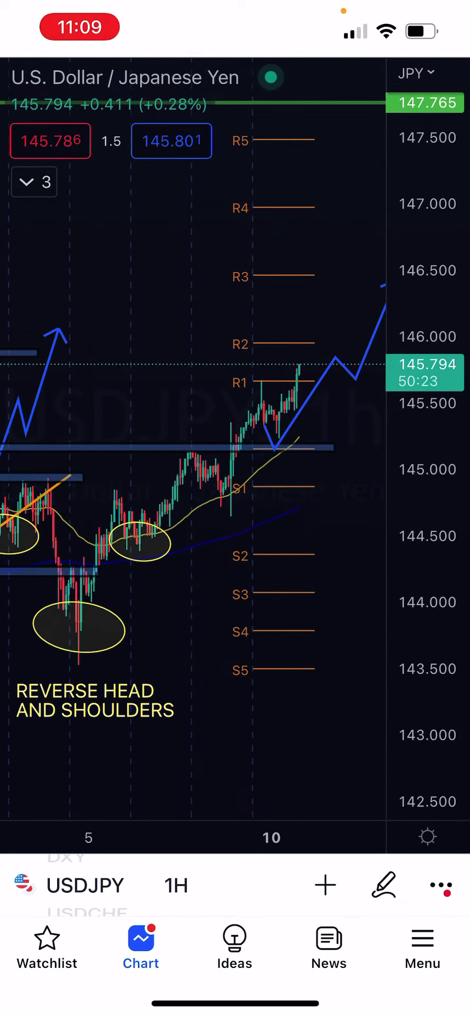
pyautogui.moveTo(427, 477); pyautogui.dragTo(427, 397)
pyautogui.moveTo(239, 476); pyautogui.dragTo(206, 476)
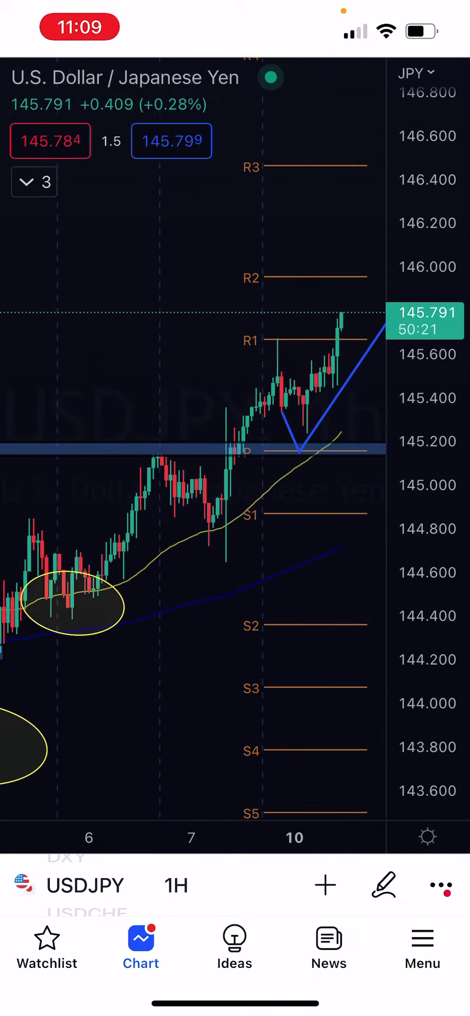
pyautogui.moveTo(279, 476); pyautogui.dragTo(207, 458)
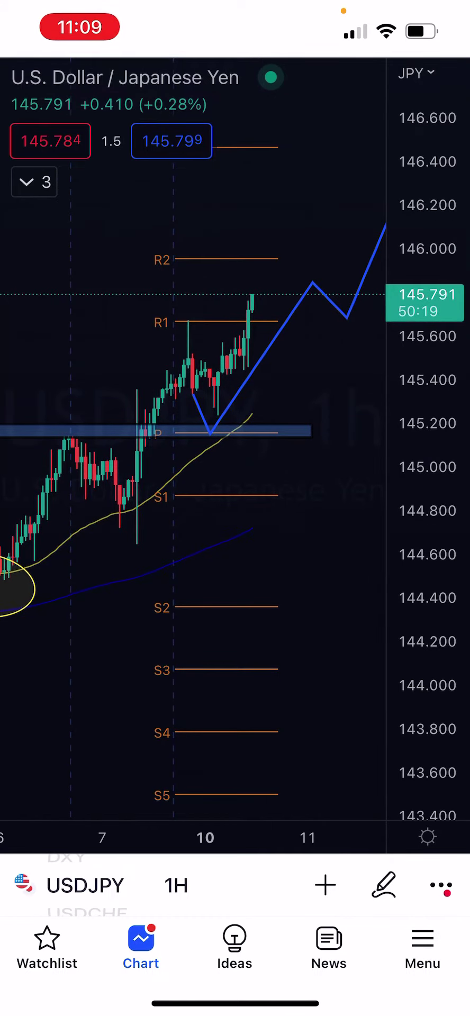
pyautogui.moveTo(86, 873); pyautogui.dragTo(85, 913)
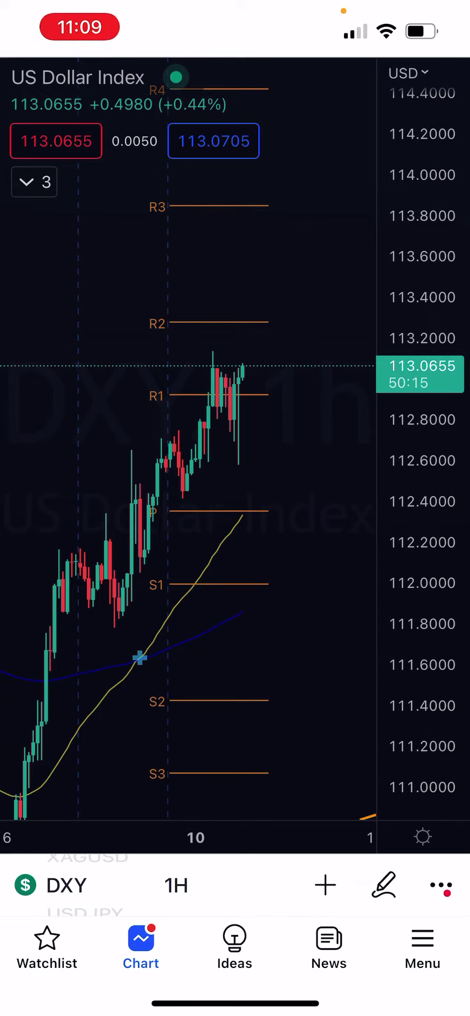
# Return to the USDJPY 1H projection, then bring MetaTrader 4 full screen from the app switcher.
pyautogui.moveTo(85, 890); pyautogui.dragTo(85, 858)
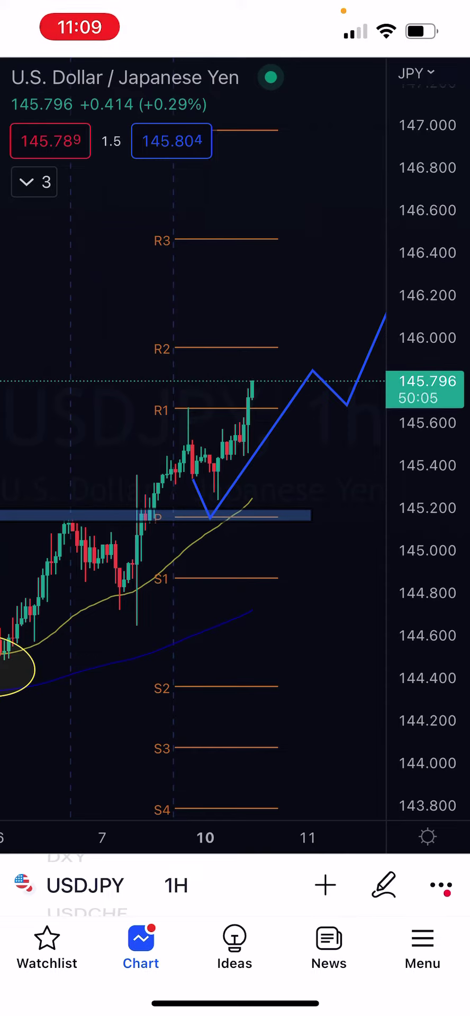
pyautogui.moveTo(238, 477); pyautogui.dragTo(281, 440)
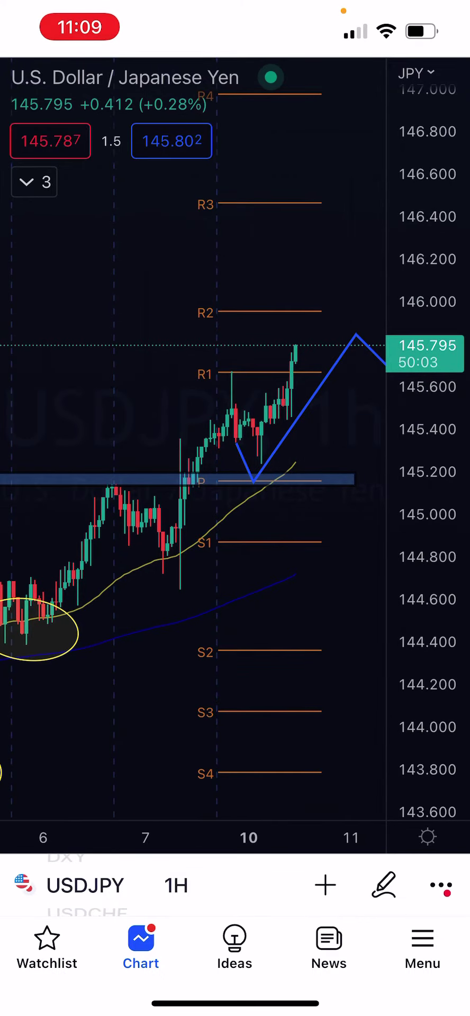
pyautogui.moveTo(235, 1003); pyautogui.dragTo(235, 635)
pyautogui.moveTo(159, 476); pyautogui.dragTo(381, 477)
pyautogui.click(222, 476)
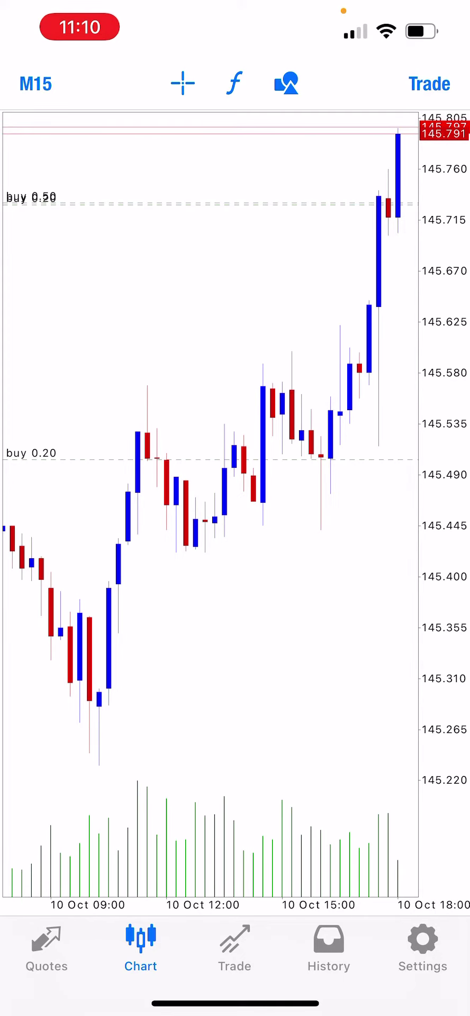
# Show the Trade tab with balance, equity and the three profitable USDJPY buy positions.
pyautogui.click(234, 949)
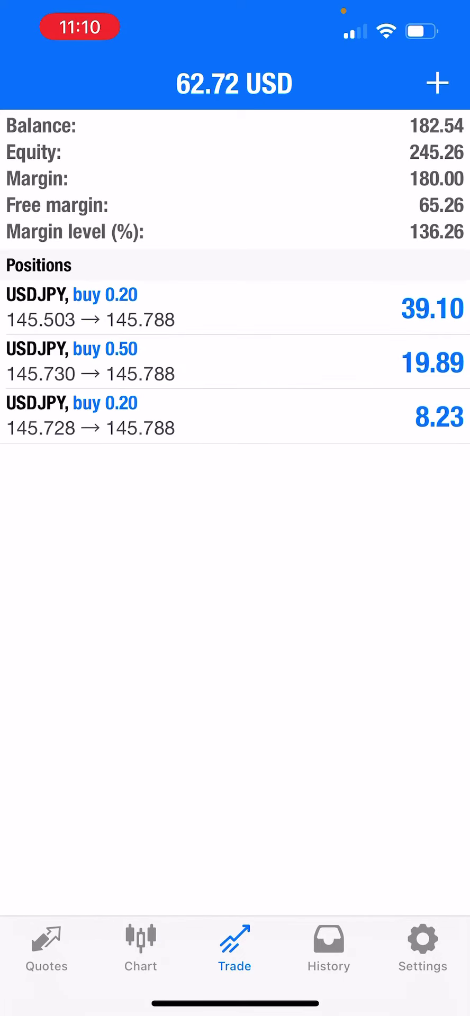